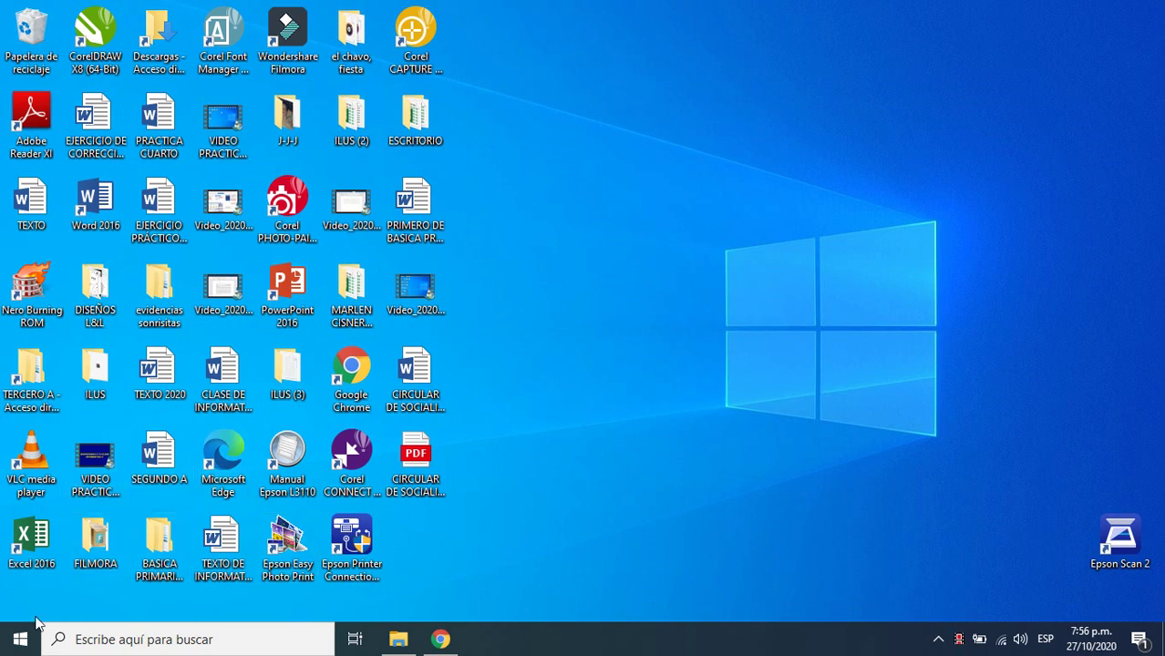
- Launch Word 2016 from the W section of the Start menu's app list
left_click(21, 640)
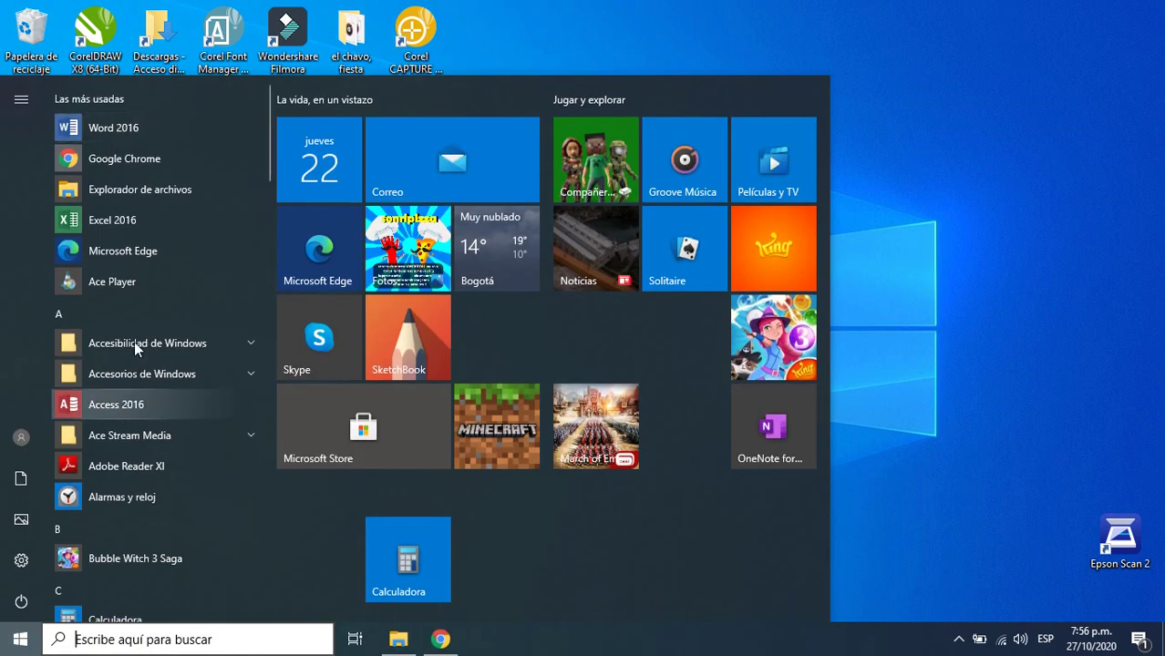
scroll(145, 343, "down", 10)
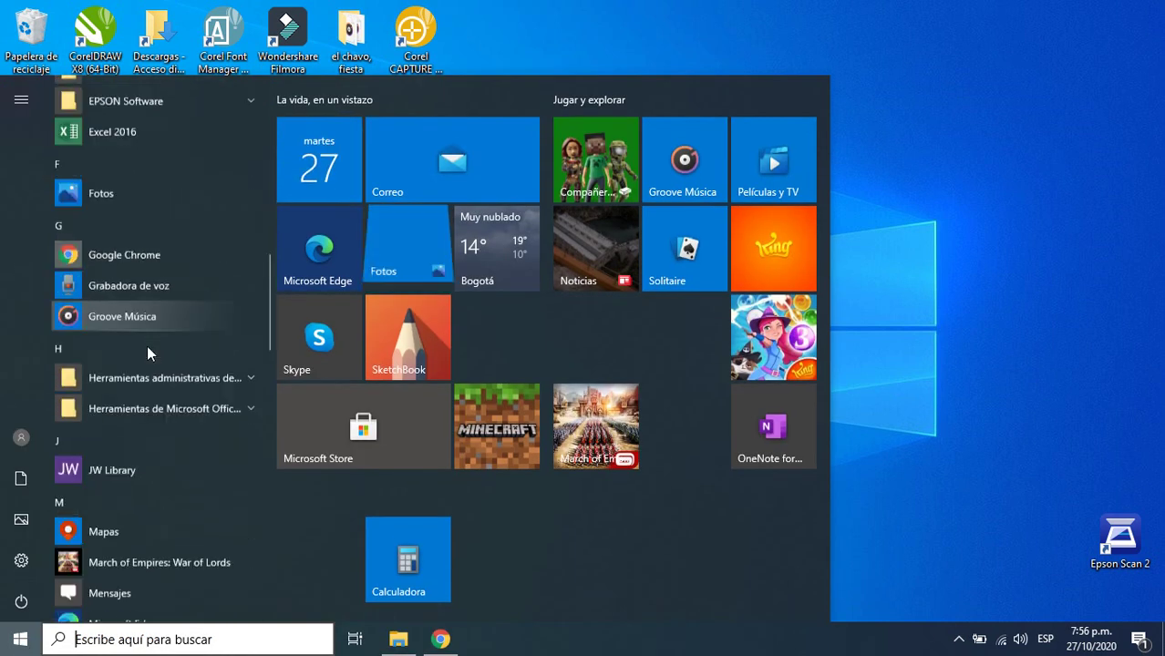
scroll(146, 354, "down", 8)
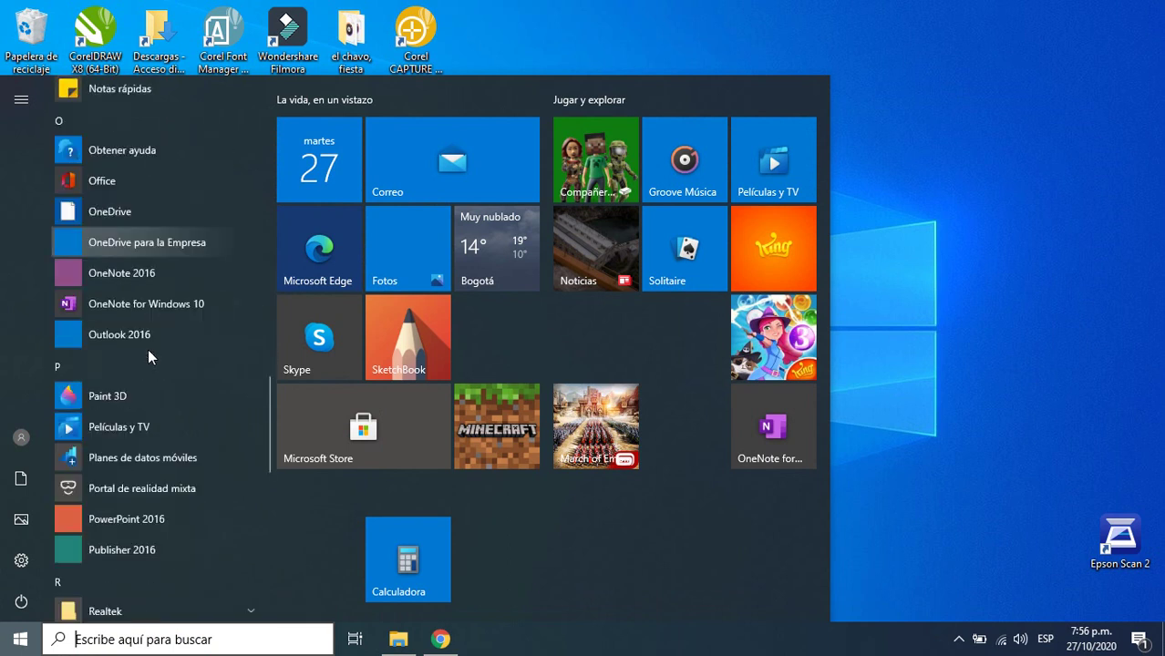
scroll(148, 354, "down", 8)
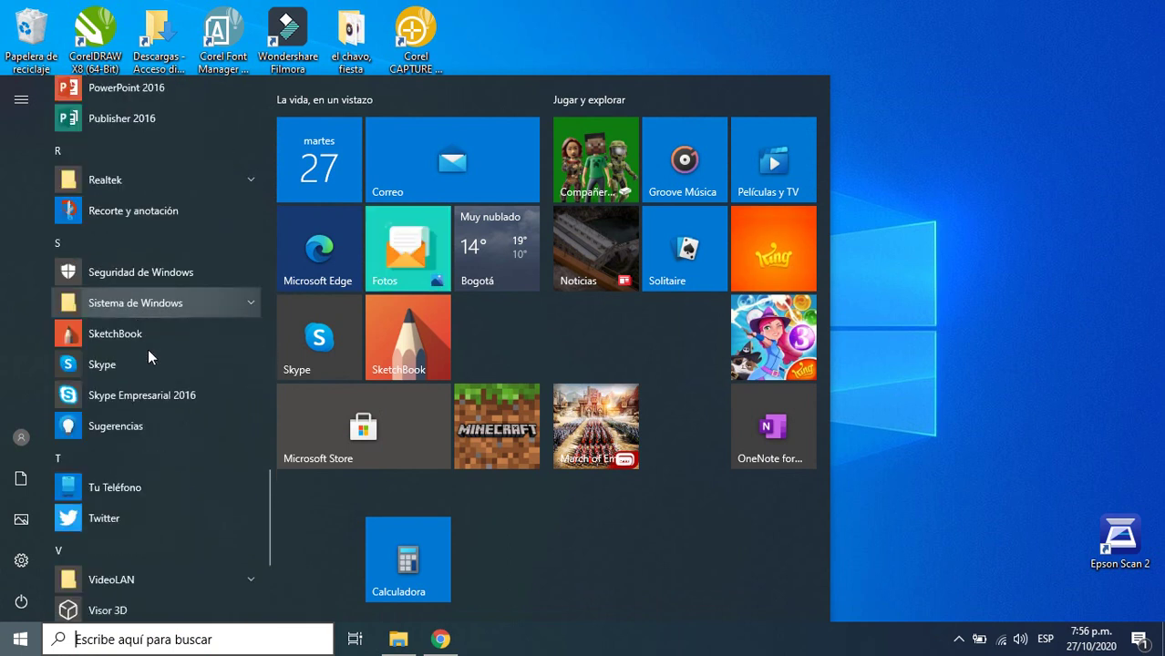
scroll(148, 354, "down", 2)
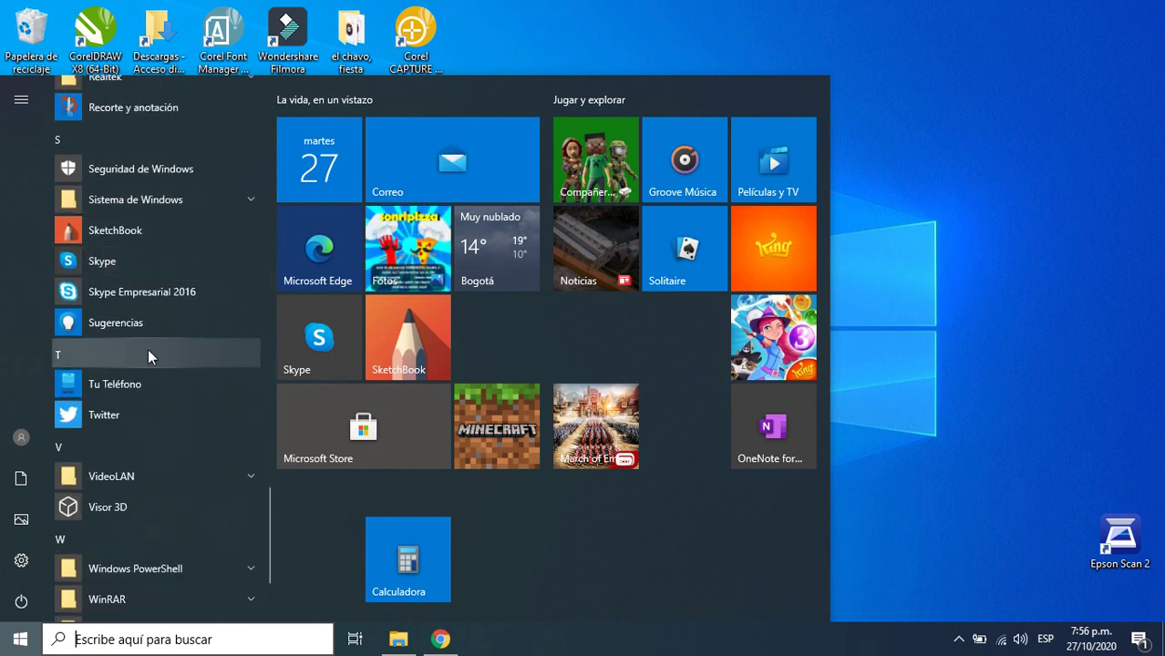
scroll(148, 349, "down", 3)
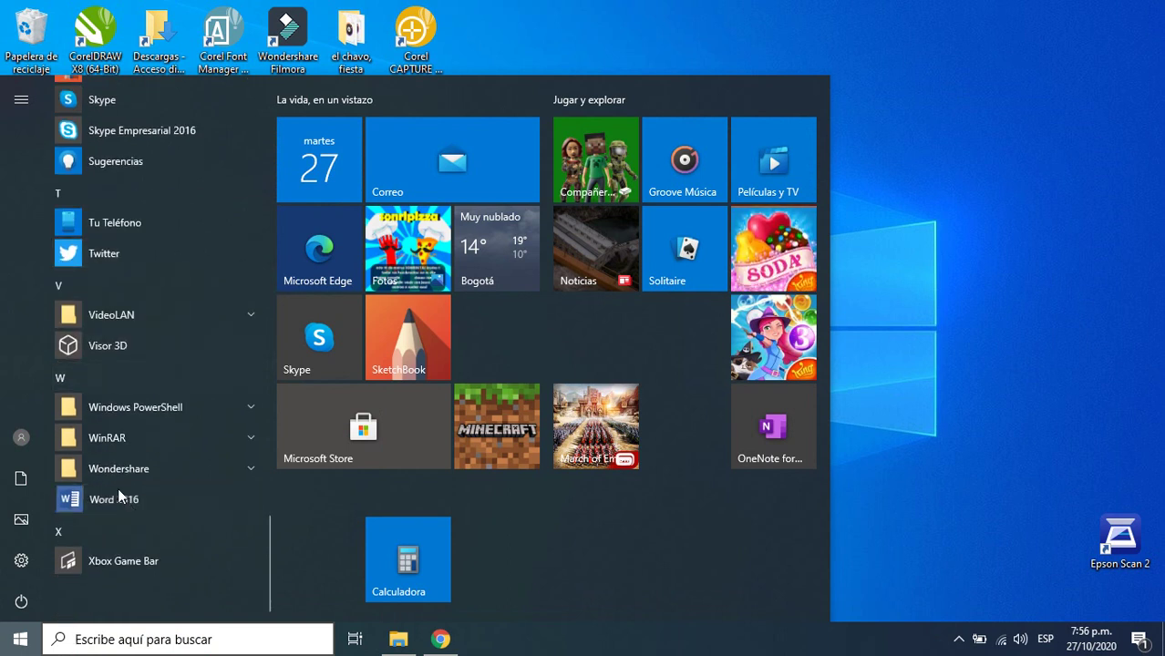
left_click(120, 492)
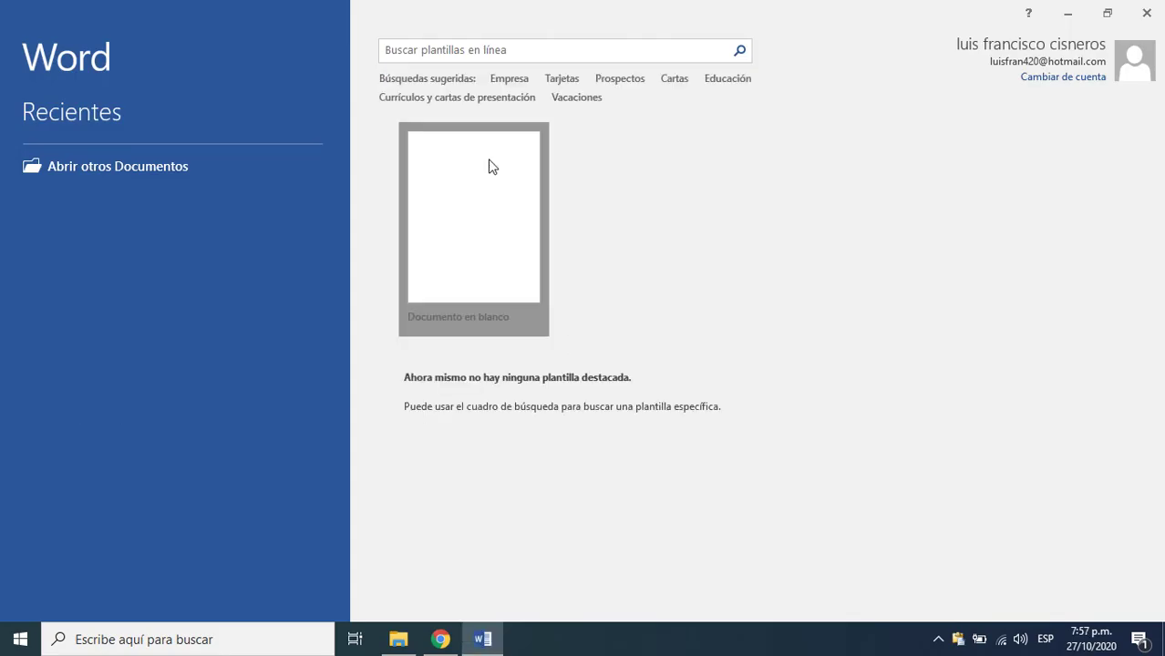
- Create a blank document (Documento en blanco) and close the Portapapeles pane
left_click(489, 166)
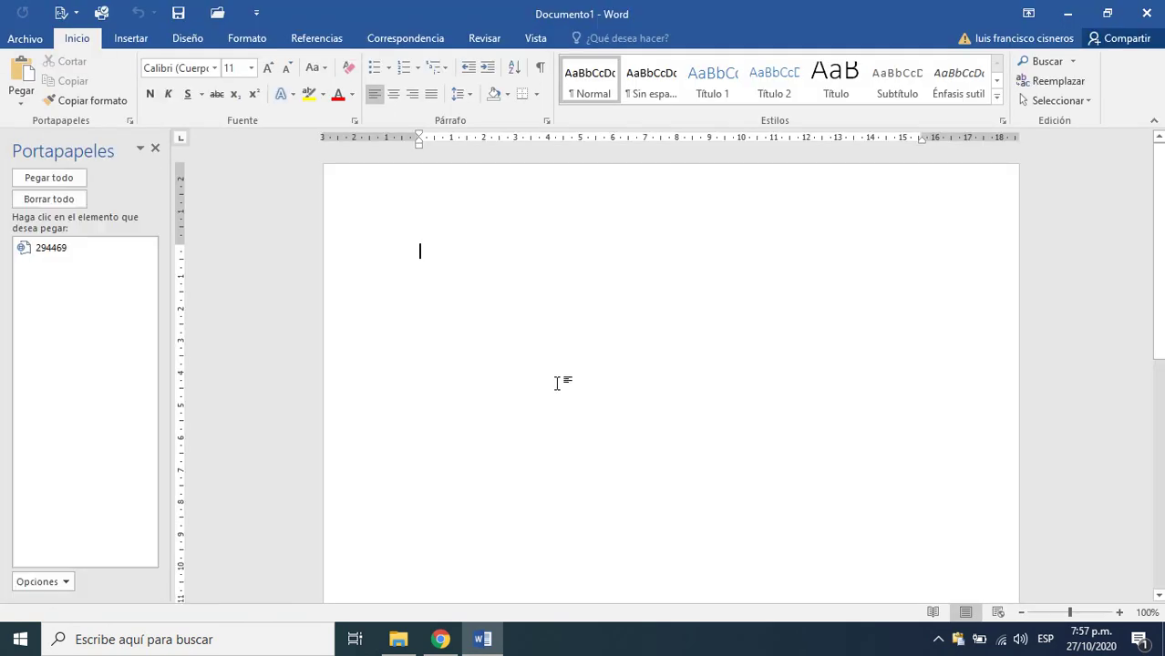
left_click(154, 147)
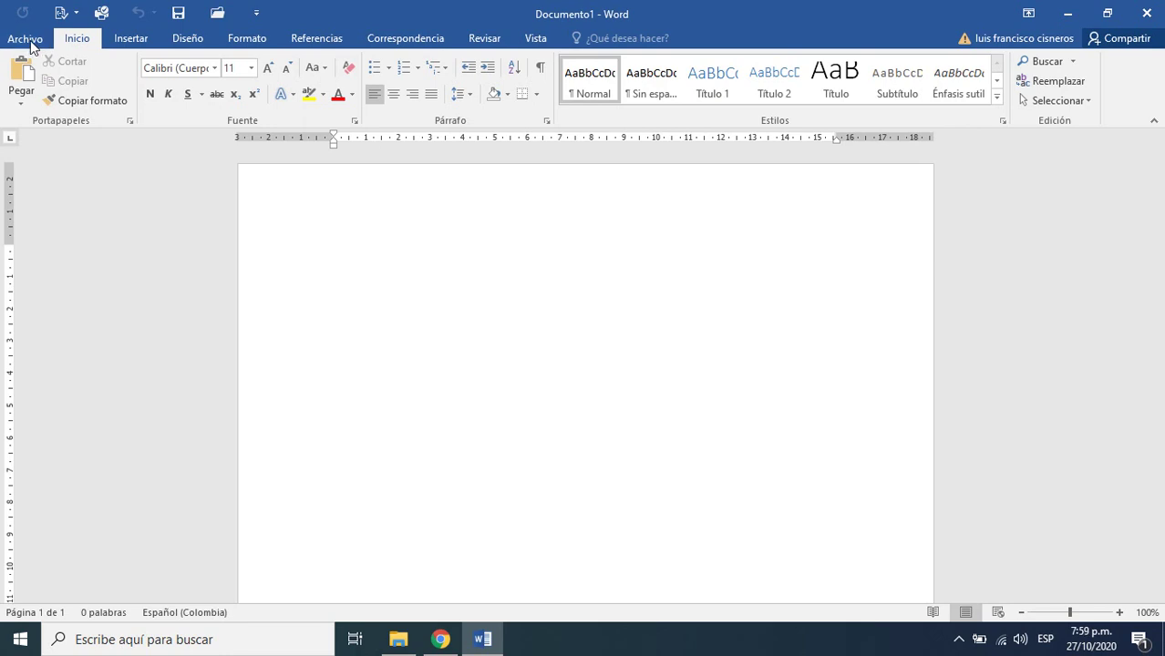
- Open Save As and choose Escritorio as the save location
left_click(27, 40)
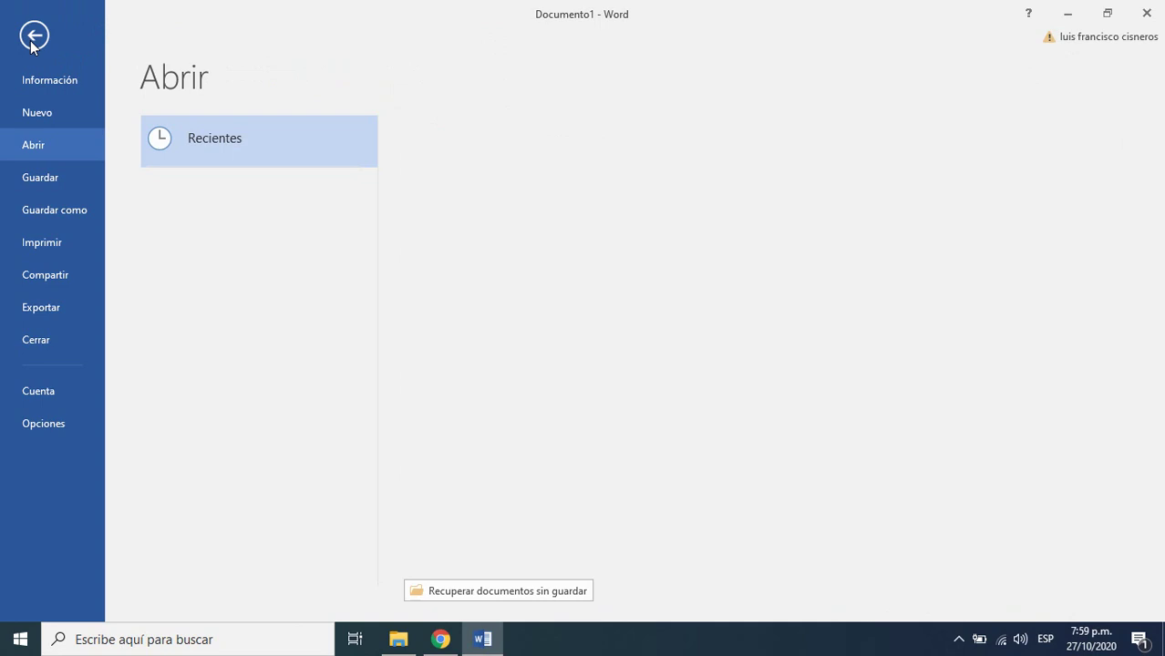
left_click(50, 180)
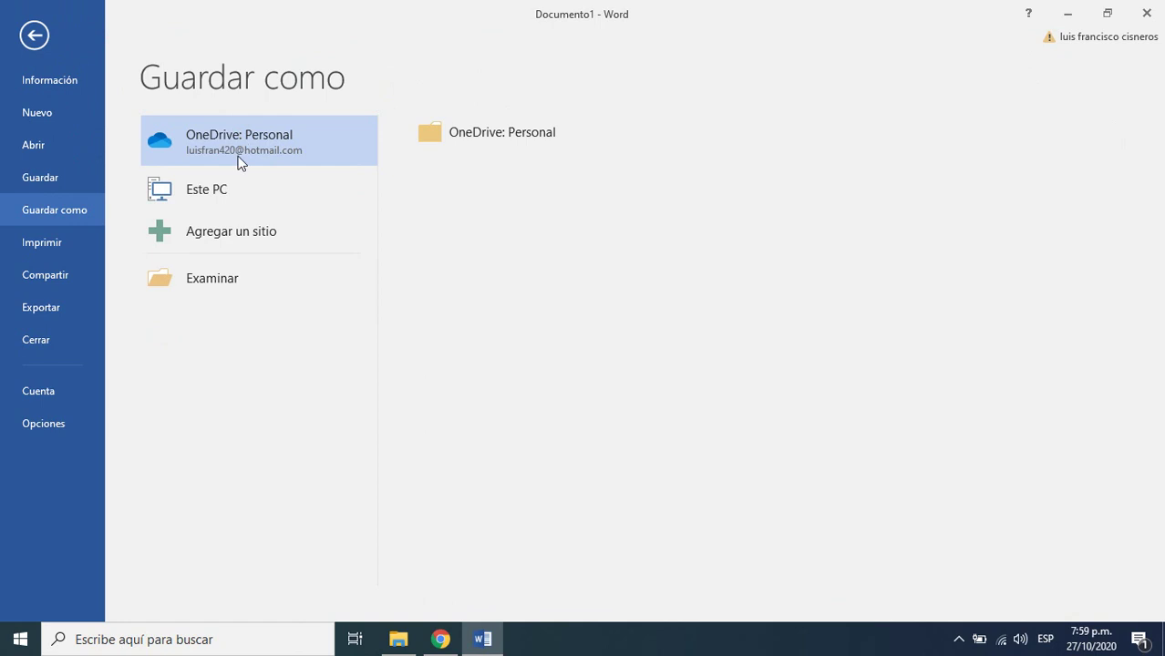
left_click(219, 281)
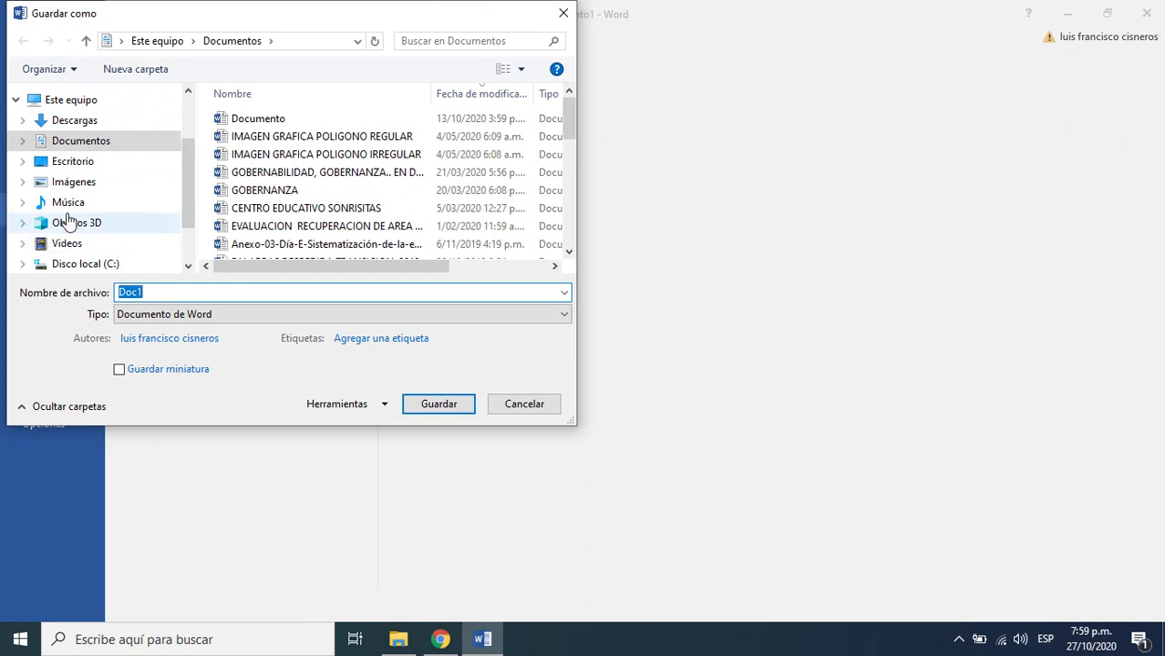
left_click(78, 164)
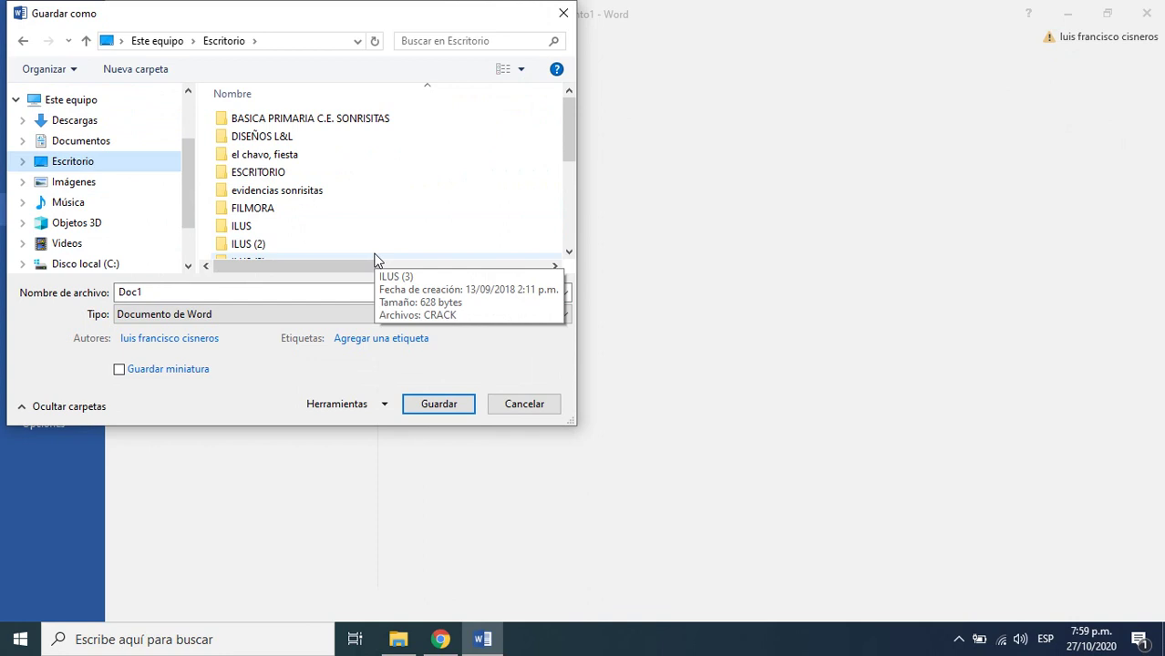
- Enter 'CARPETA DOCUMENTPS TERCERO A' as the file name
left_click(219, 291)
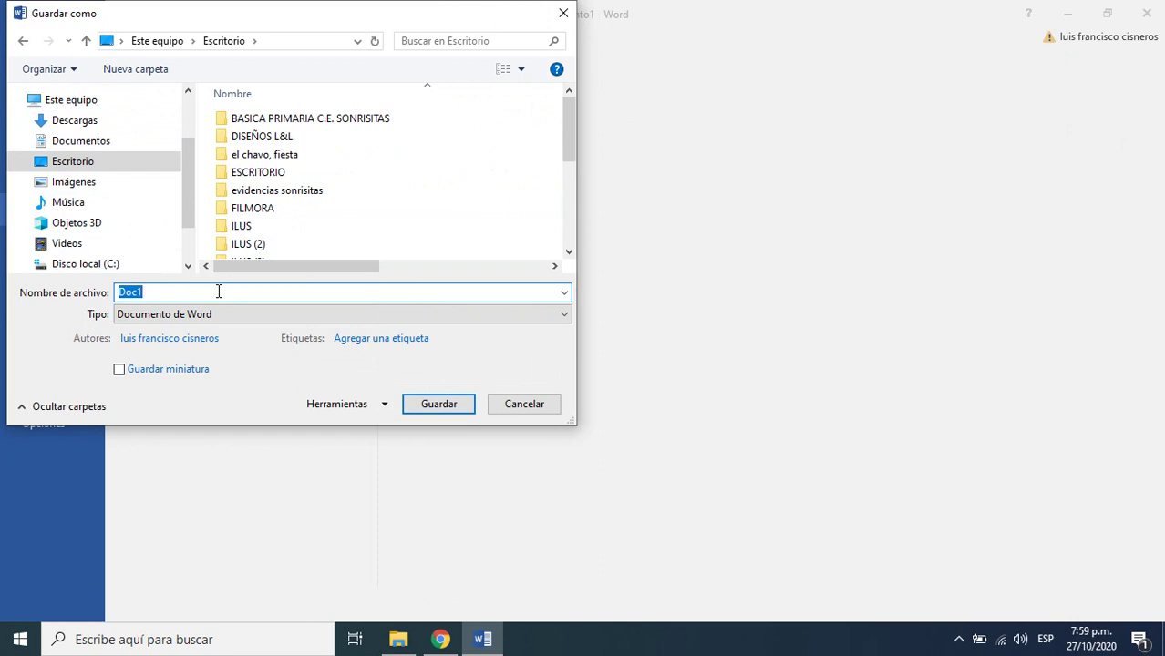
type("carpeta")
key("BackSpace")
key("BackSpace")
key("BackSpace")
key("BackSpace")
key("BackSpace")
key("BackSpace")
key("BackSpace")
type("CARPETA DOCUMEN")
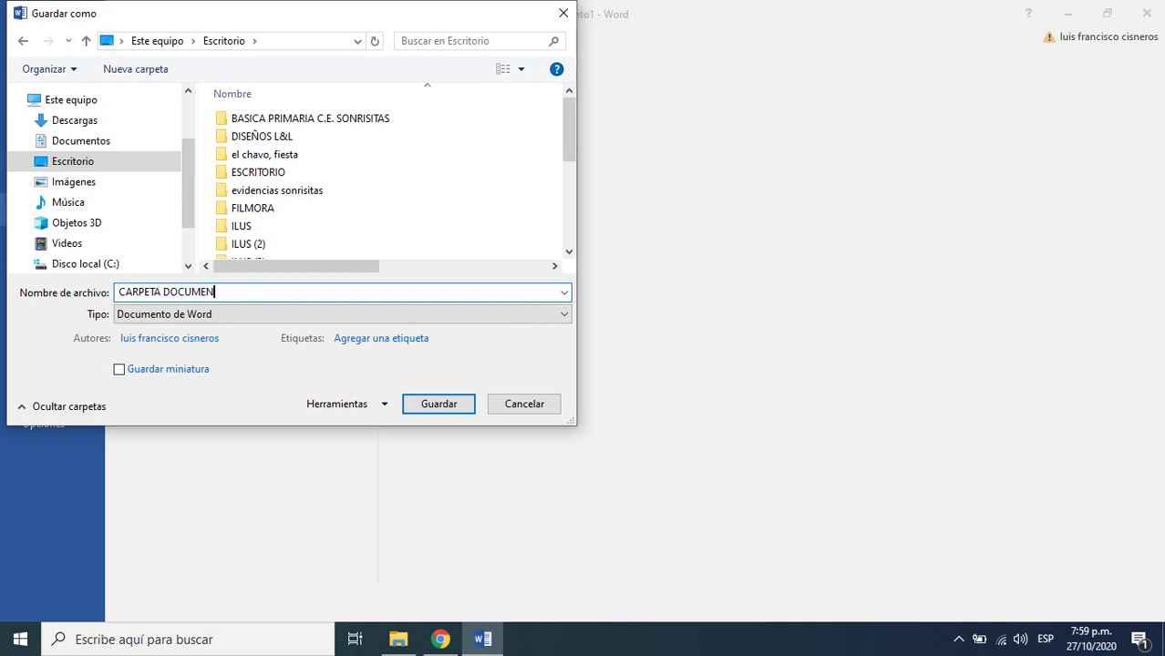
type("TOS TERCERO")
type("A")
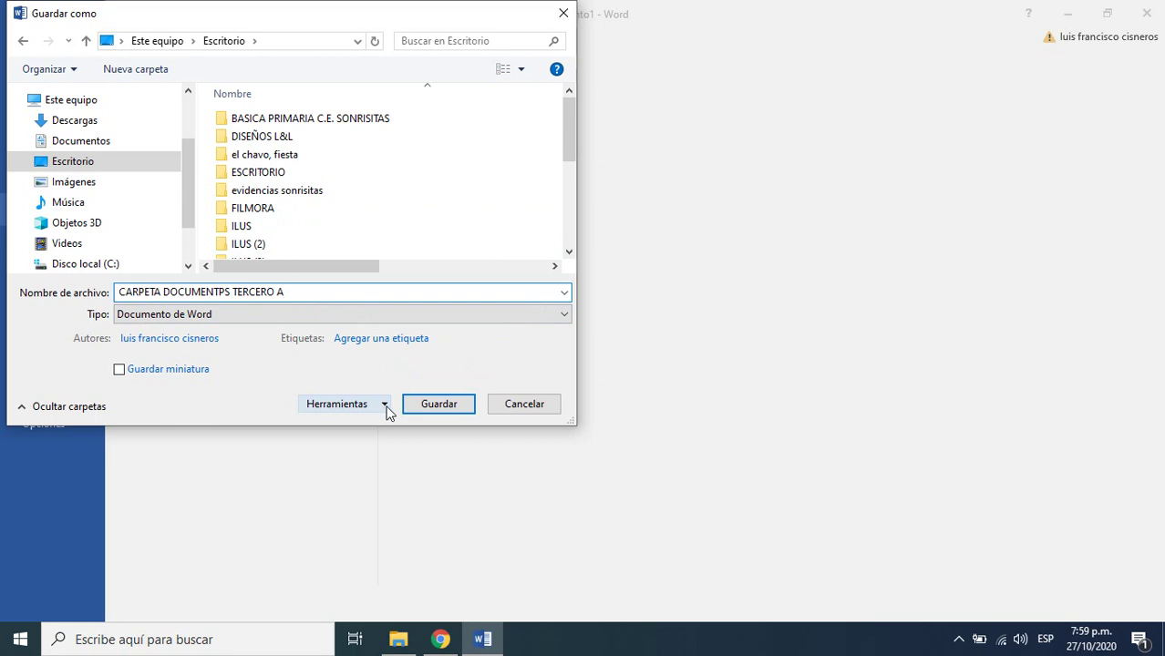
- Set and confirm a write password in Herramientas > Opciones generales
left_click(385, 407)
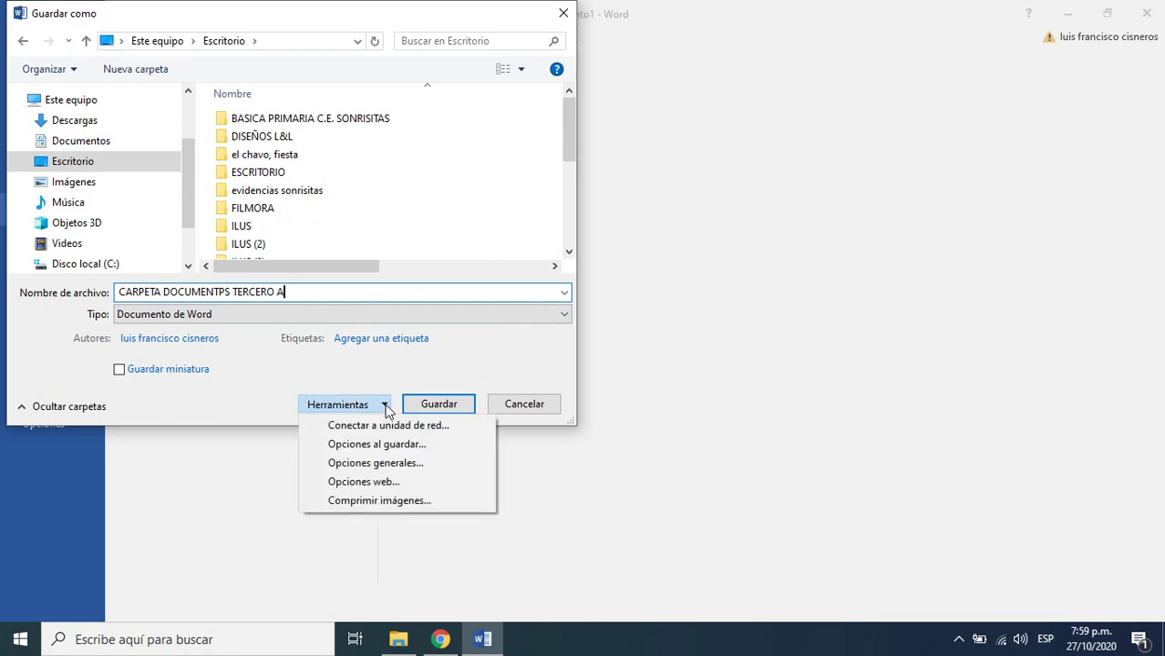
left_click(413, 466)
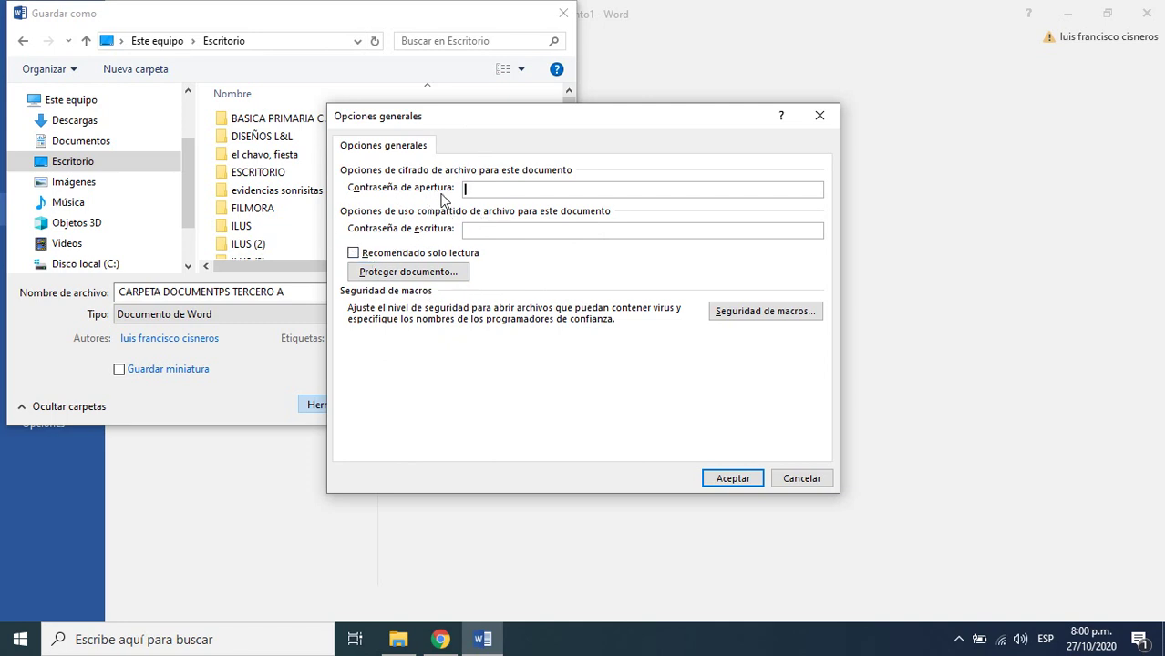
left_click(489, 231)
type("12345678")
left_click(732, 479)
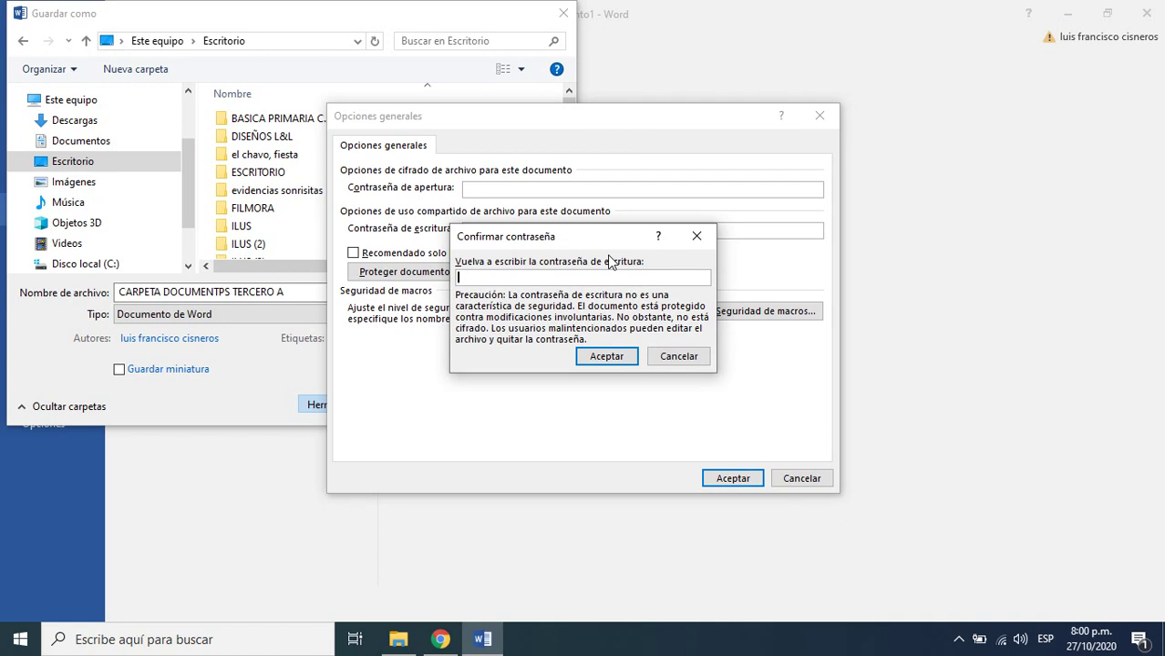
type("12345678")
left_click(612, 354)
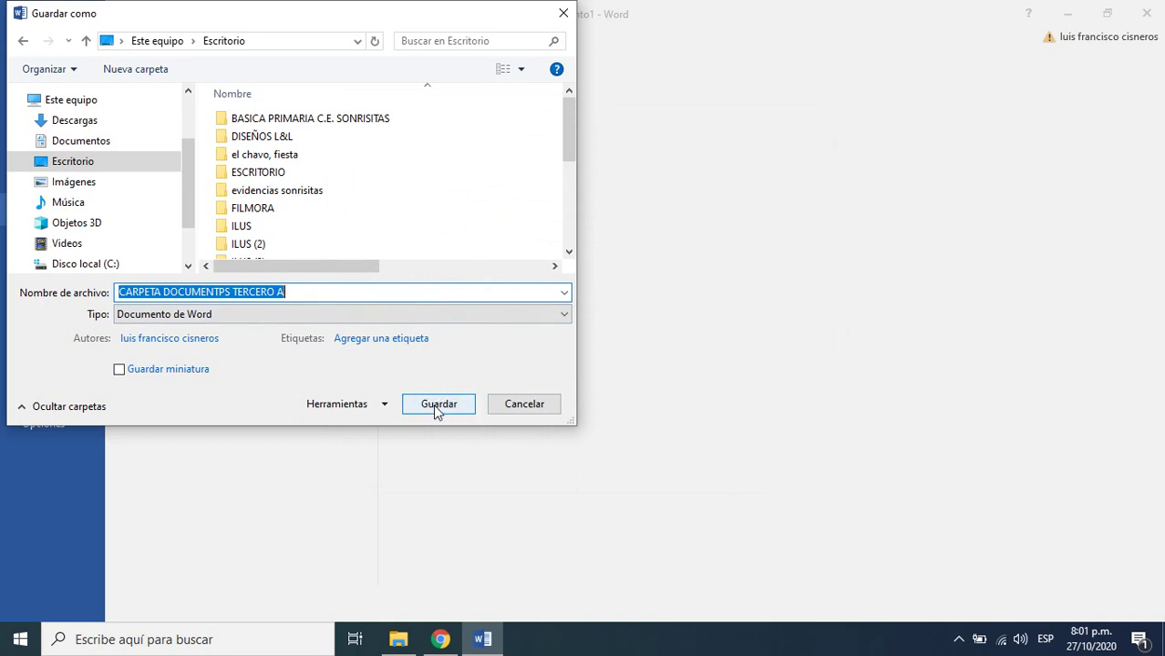
- Save the password-protected file to the Desktop, then close the document and exit Word
left_click(436, 406)
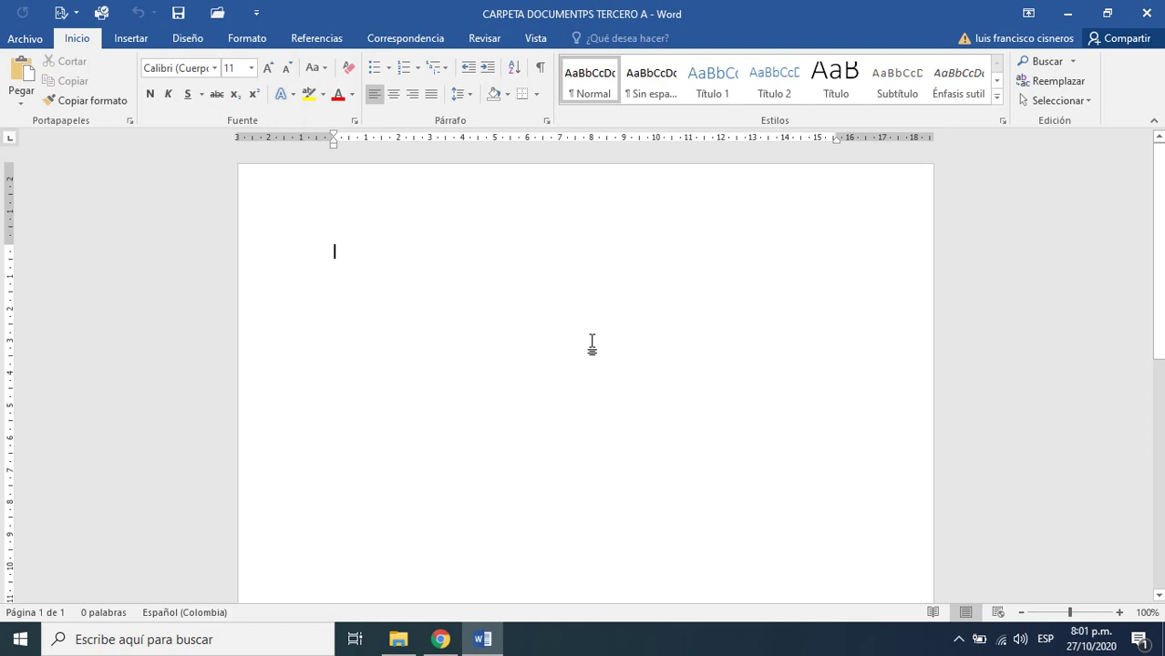
left_click(22, 40)
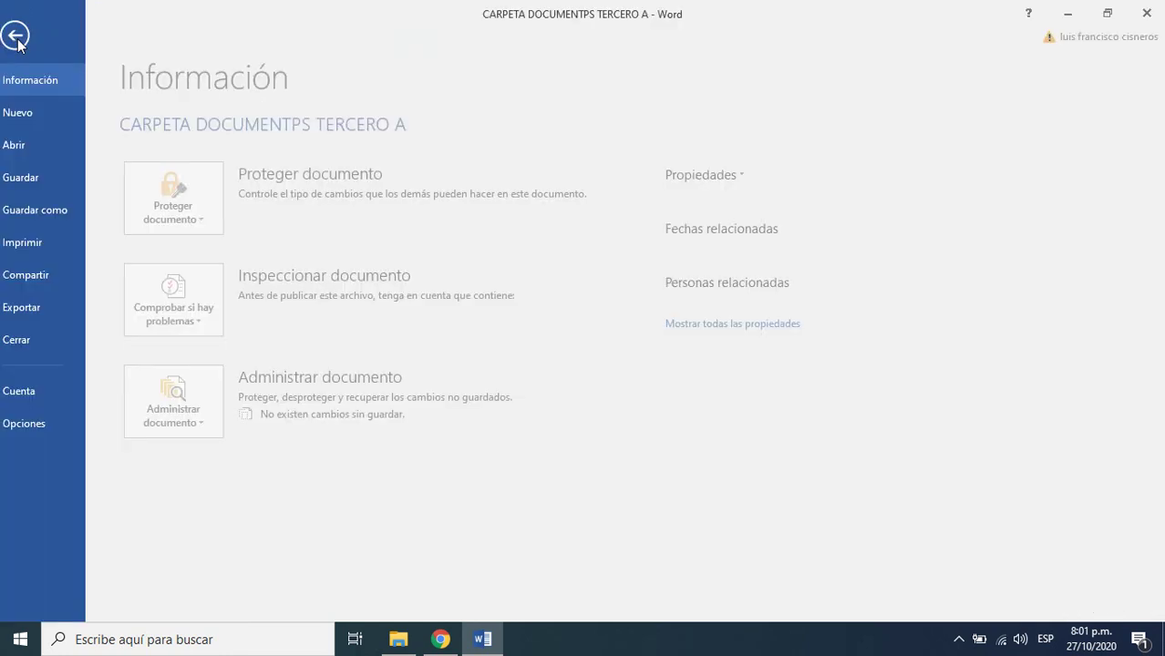
left_click(43, 338)
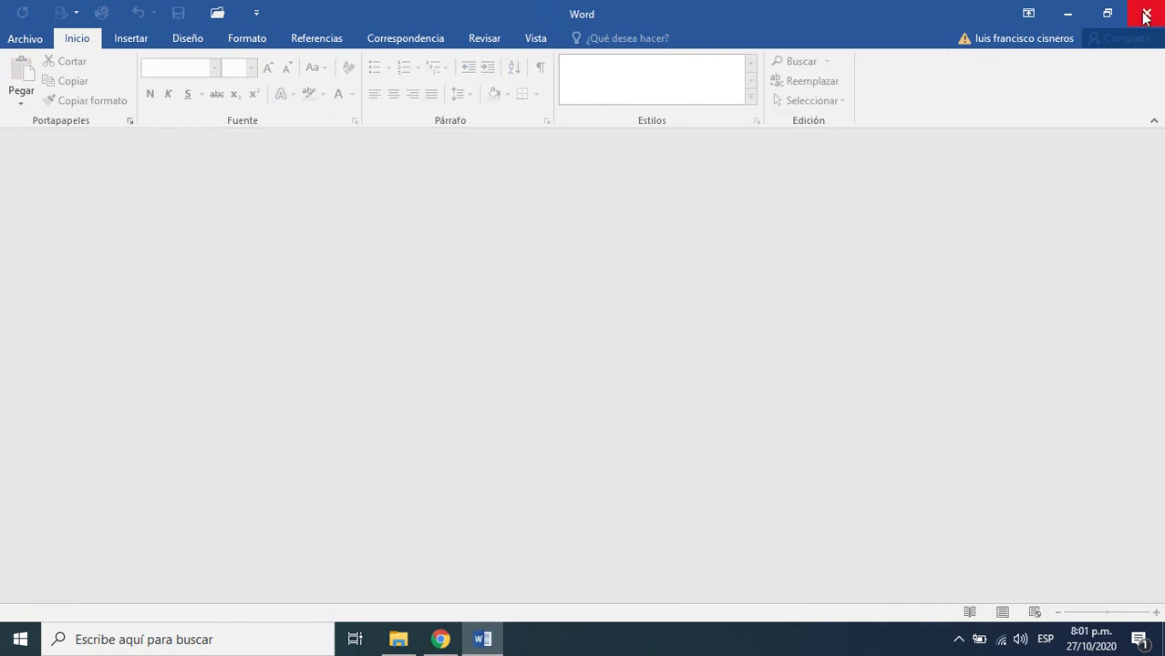
left_click(1146, 15)
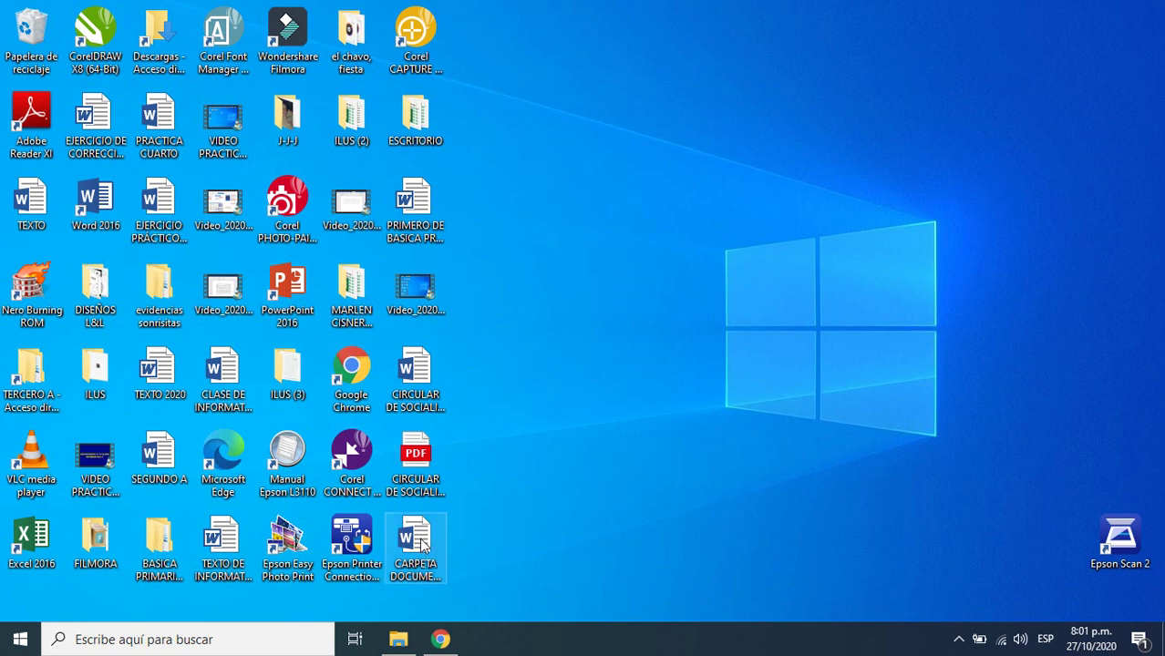
- Move the CARPETA DOCUMENTPS TERCERO A icon to the desktop centre and open it
left_click_drag(419, 545, 601, 266)
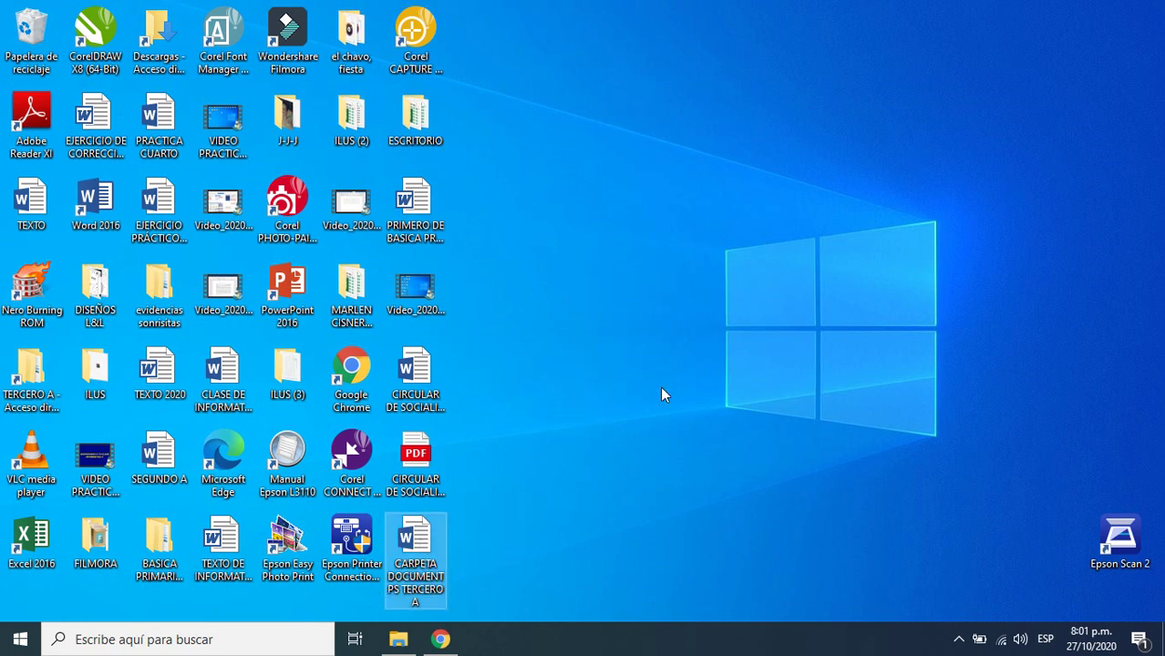
left_click(700, 426)
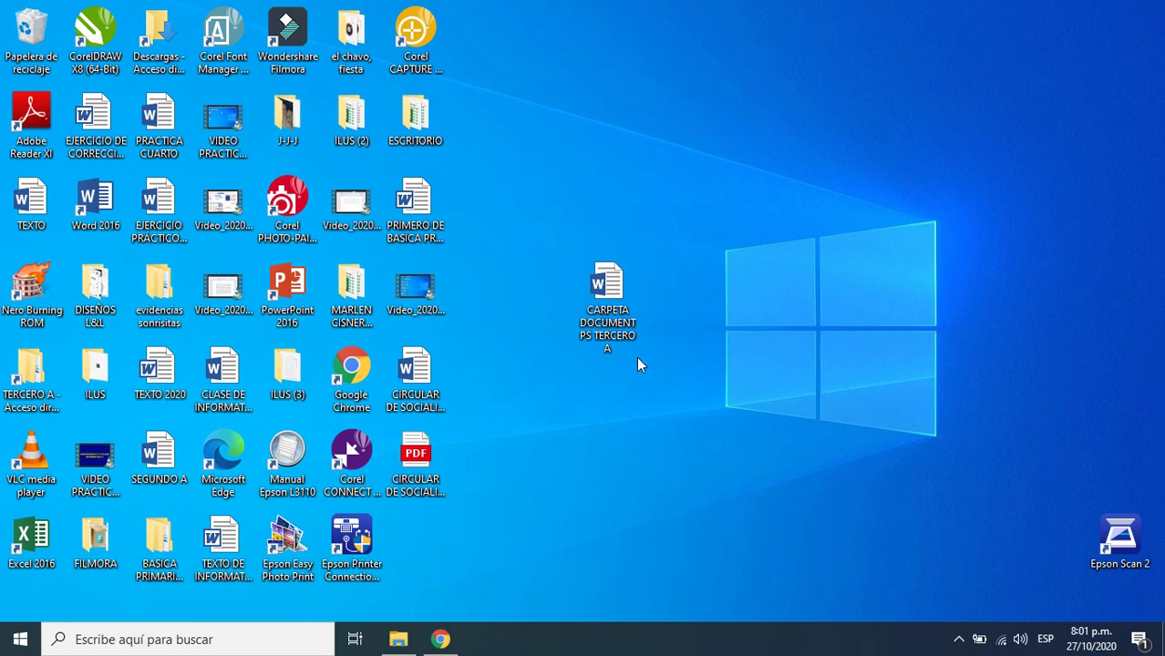
double_click(615, 289)
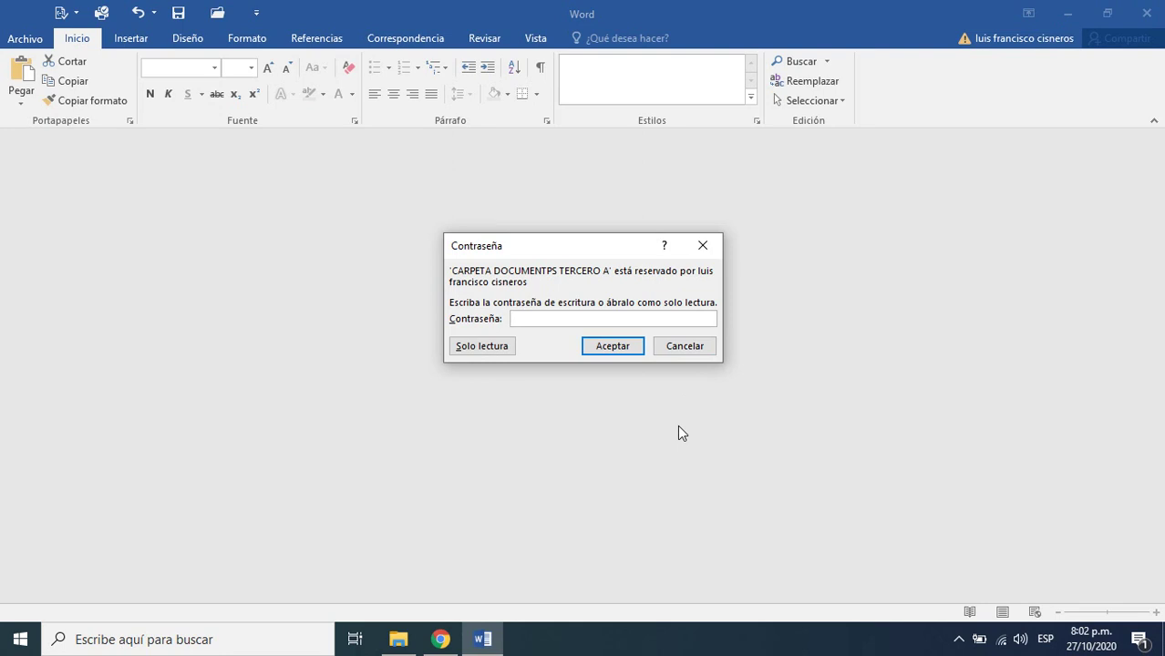
- Enter the write password in the Contraseña box and accept it to open the document
type("12345678")
left_click(619, 351)
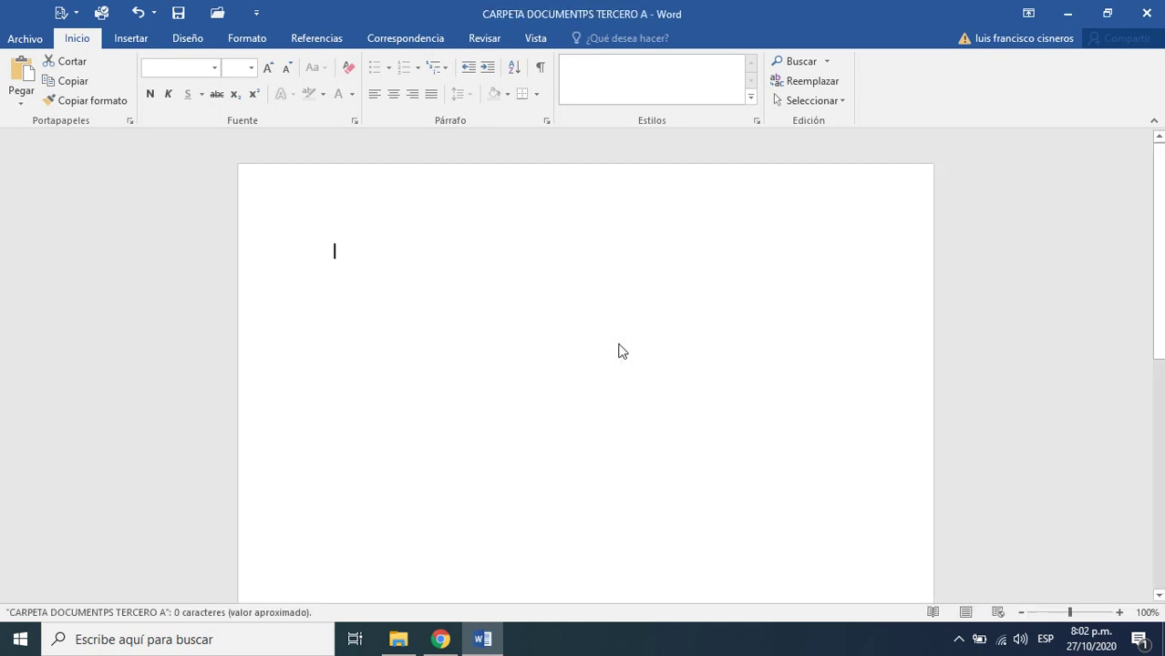